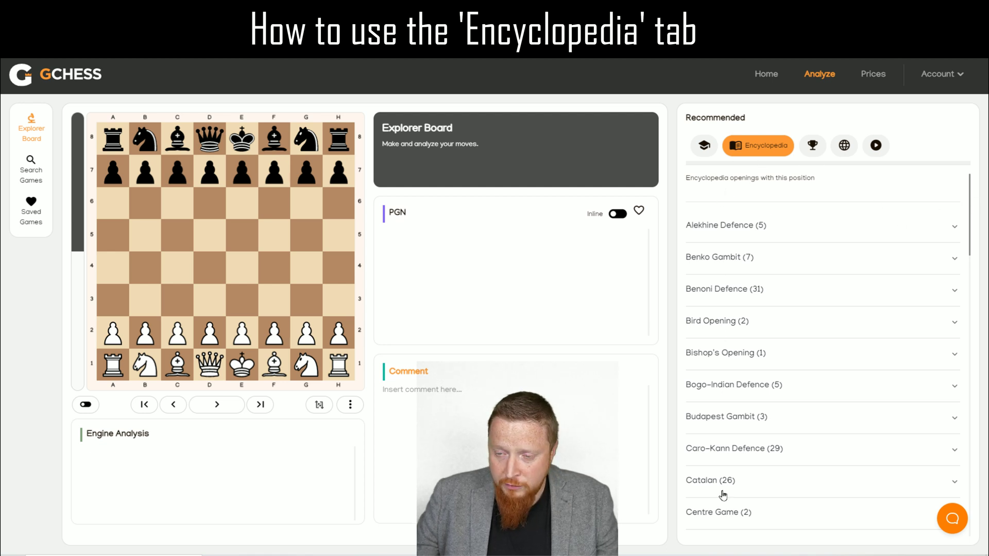
# Step: Expand the Alekhine Defence (5) entry and its full description showing the ratings
pyautogui.moveTo(972, 201); pyautogui.dragTo(965, 265)
pyautogui.scroll(-1, 965, 265)
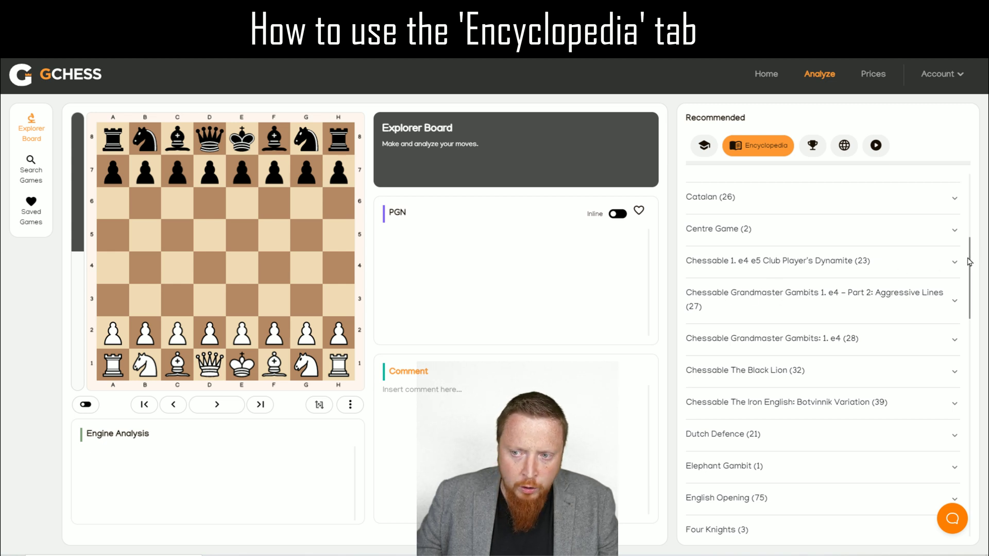
pyautogui.scroll(1, 970, 265)
pyautogui.moveTo(970, 265); pyautogui.dragTo(956, 171)
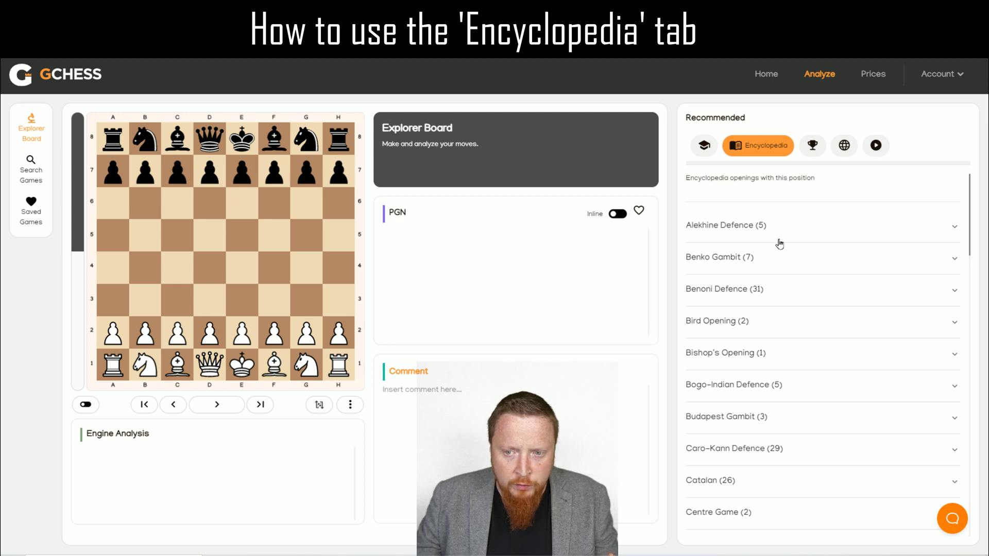
pyautogui.click(730, 230)
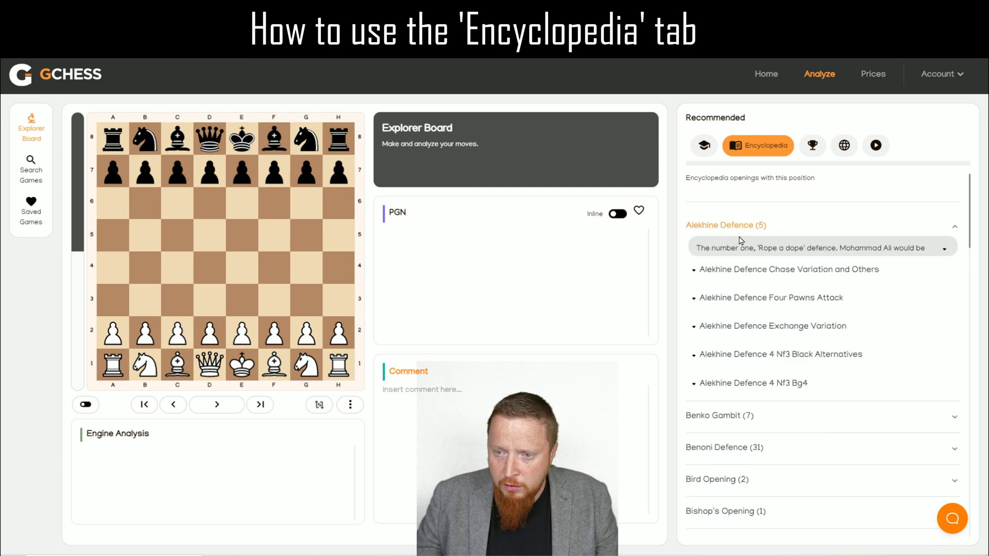
pyautogui.click(742, 247)
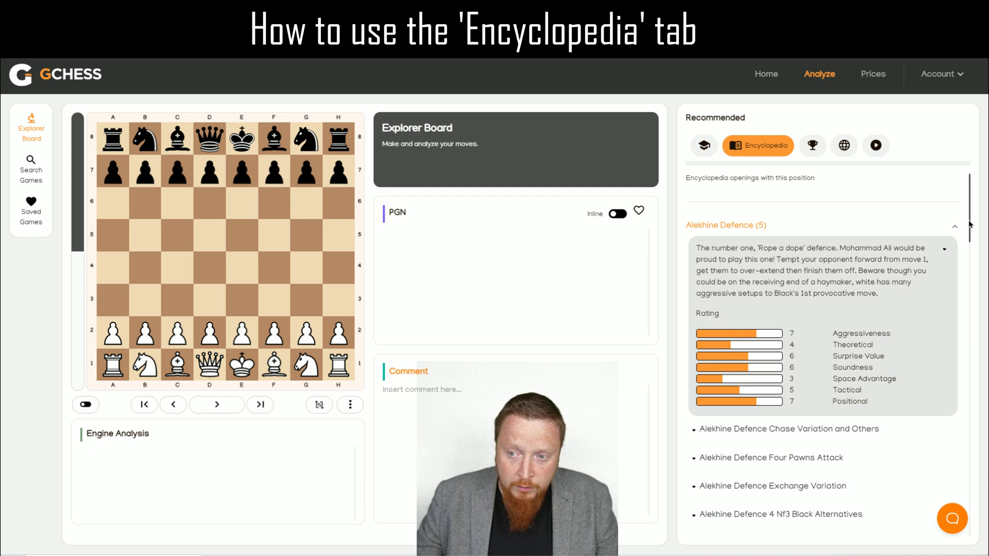
pyautogui.scroll(-3, 788, 270)
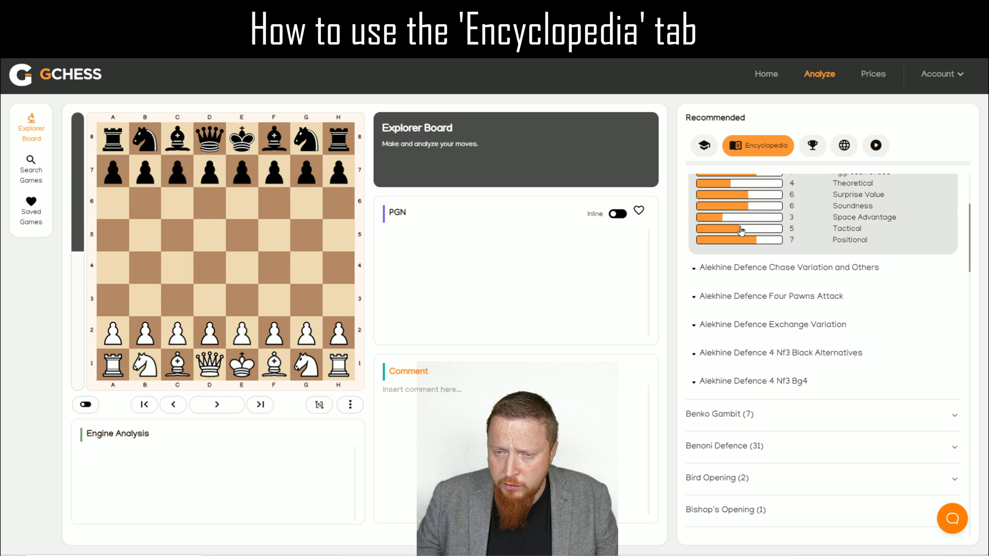
# Step: Reset the board to the starting position from the board's options menu
pyautogui.click(350, 405)
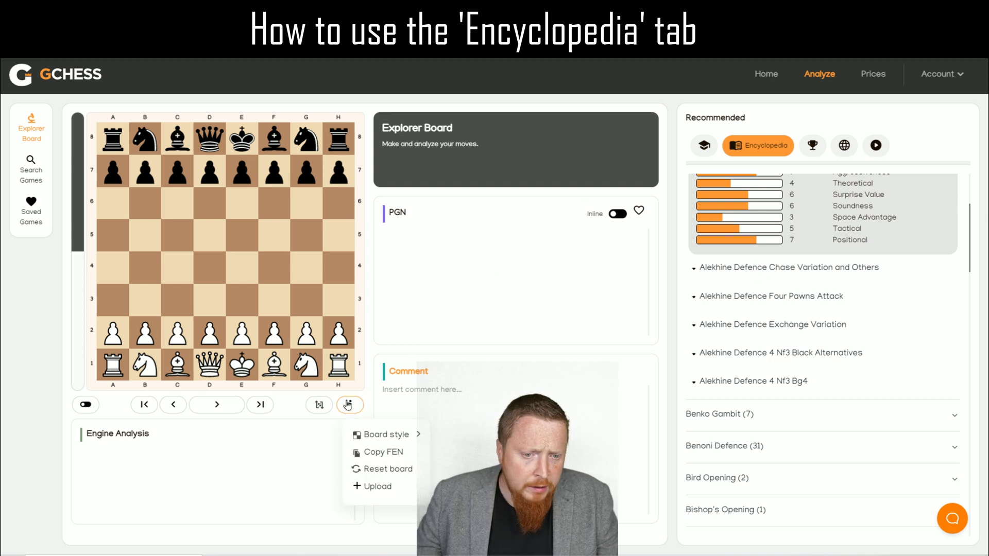
pyautogui.click(379, 469)
pyautogui.scroll(-6, 772, 188)
pyautogui.scroll(3, 773, 189)
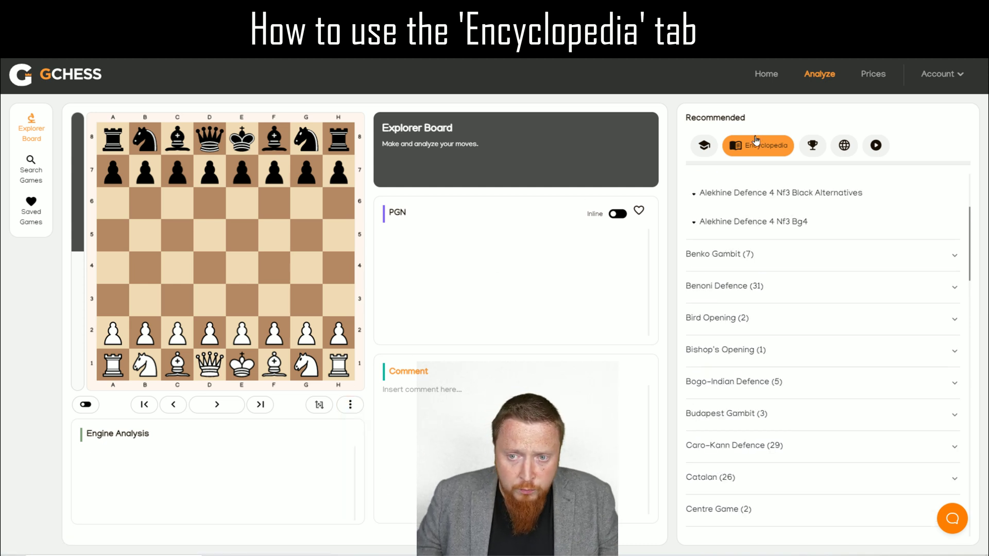
# Step: Play 1.d4 d5 2.c4 e6 3.Nc3 Nf6 4.Nf3 Be7 on the Explorer Board
pyautogui.moveTo(209, 332); pyautogui.dragTo(209, 274)
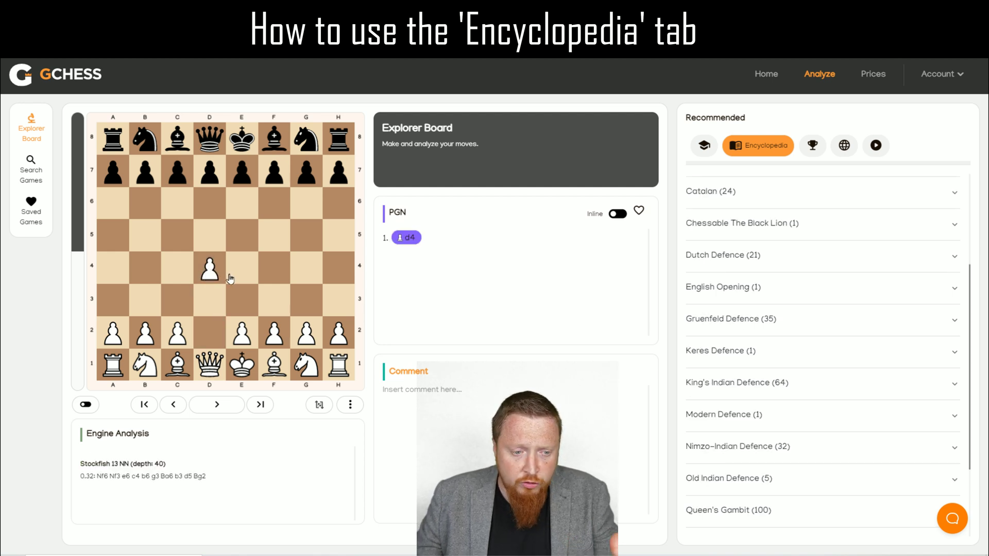
pyautogui.moveTo(209, 172); pyautogui.dragTo(209, 236)
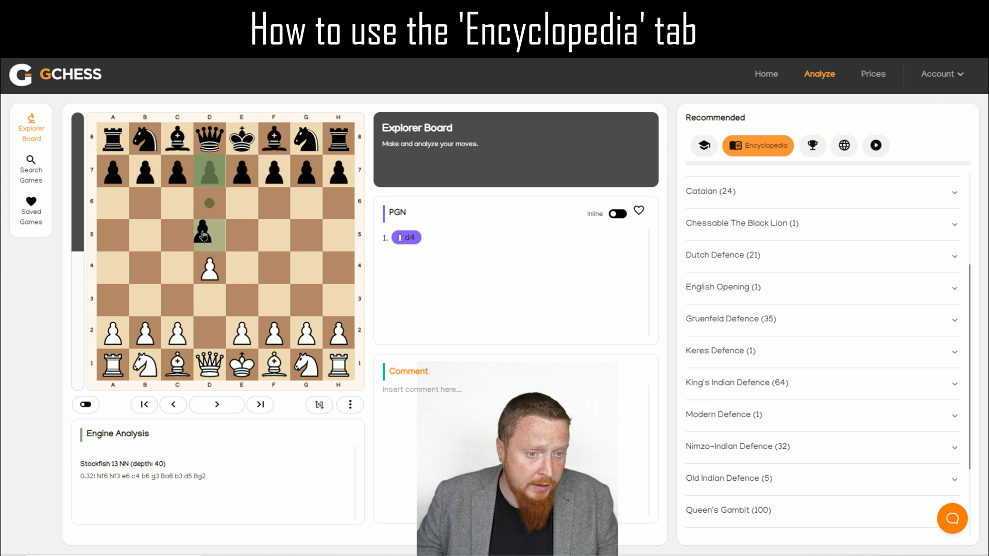
pyautogui.moveTo(176, 336); pyautogui.dragTo(177, 267)
pyautogui.moveTo(243, 178); pyautogui.dragTo(238, 208)
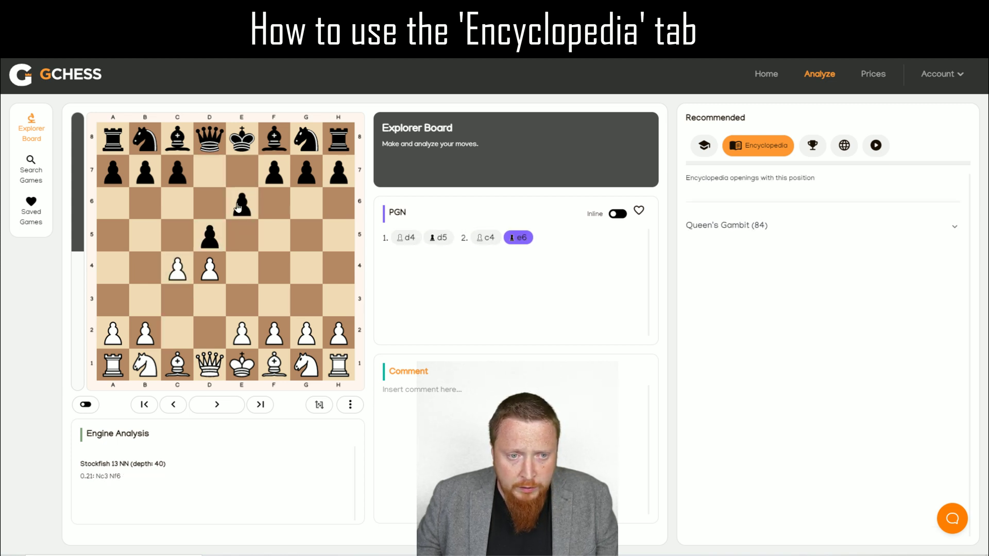
pyautogui.moveTo(148, 370); pyautogui.dragTo(177, 300)
pyautogui.moveTo(307, 147); pyautogui.dragTo(274, 205)
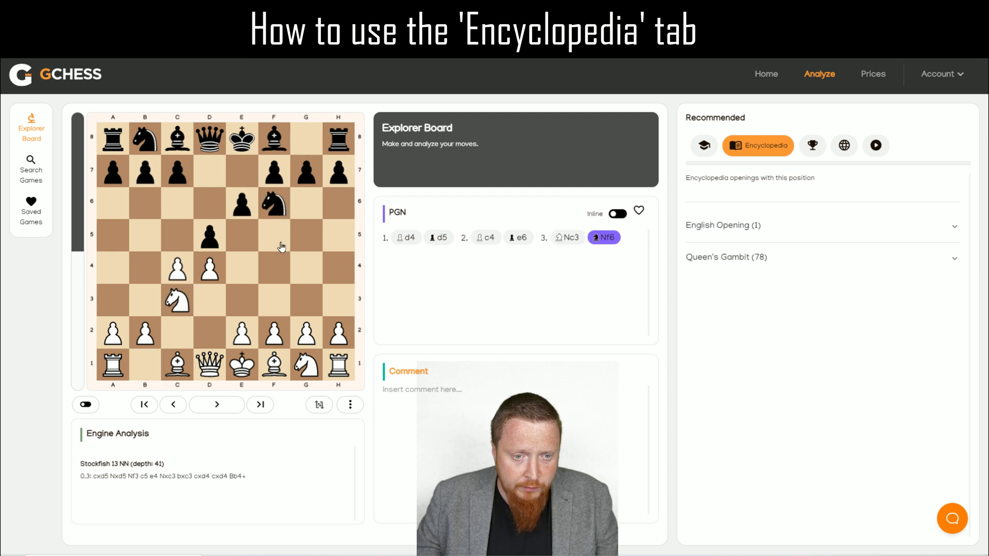
pyautogui.moveTo(311, 366); pyautogui.dragTo(274, 302)
pyautogui.moveTo(274, 140); pyautogui.dragTo(256, 176)
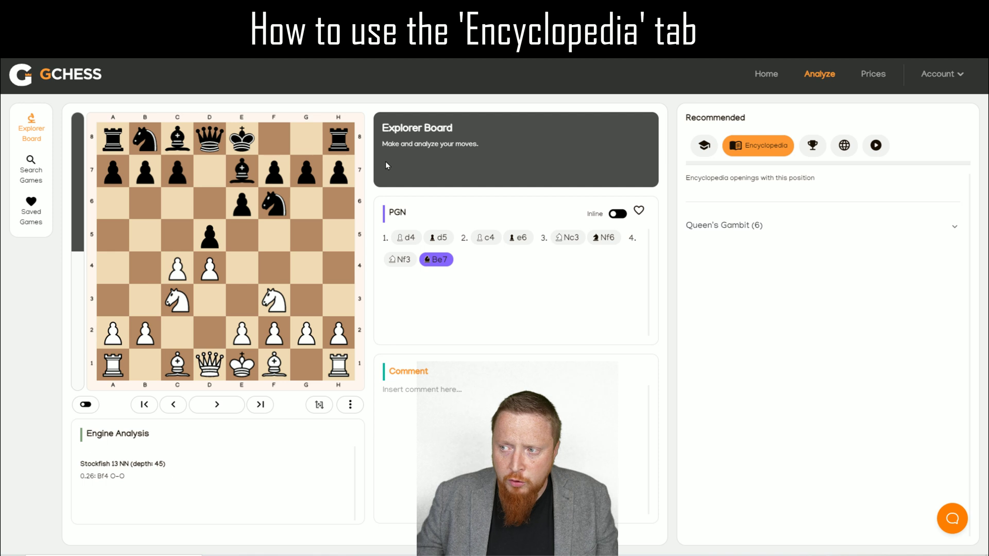
# Step: Expand Queen's Gambit (6), then play 5.Bf4 O-O 6.e3 Nbd7
pyautogui.click(727, 234)
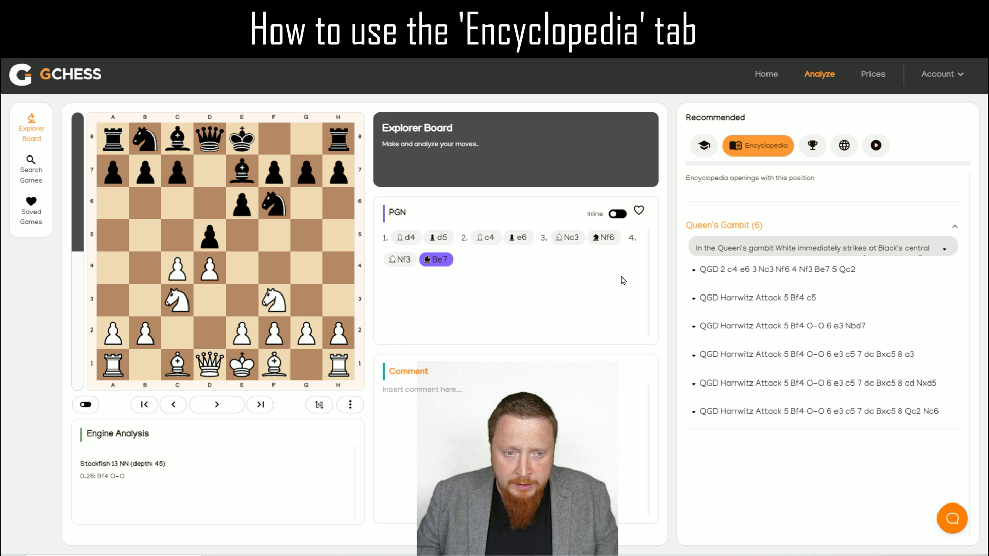
pyautogui.moveTo(178, 364); pyautogui.dragTo(267, 278)
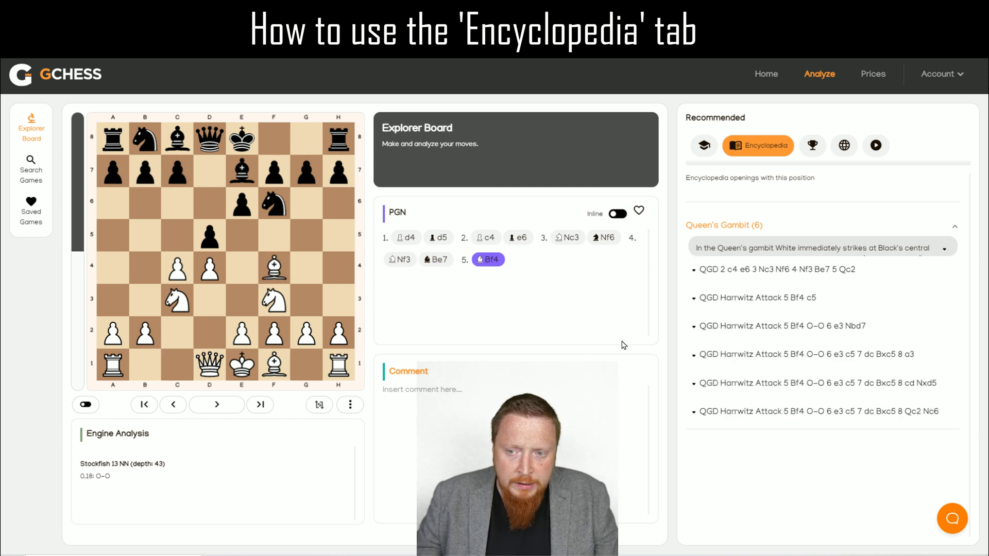
pyautogui.moveTo(241, 144); pyautogui.dragTo(306, 139)
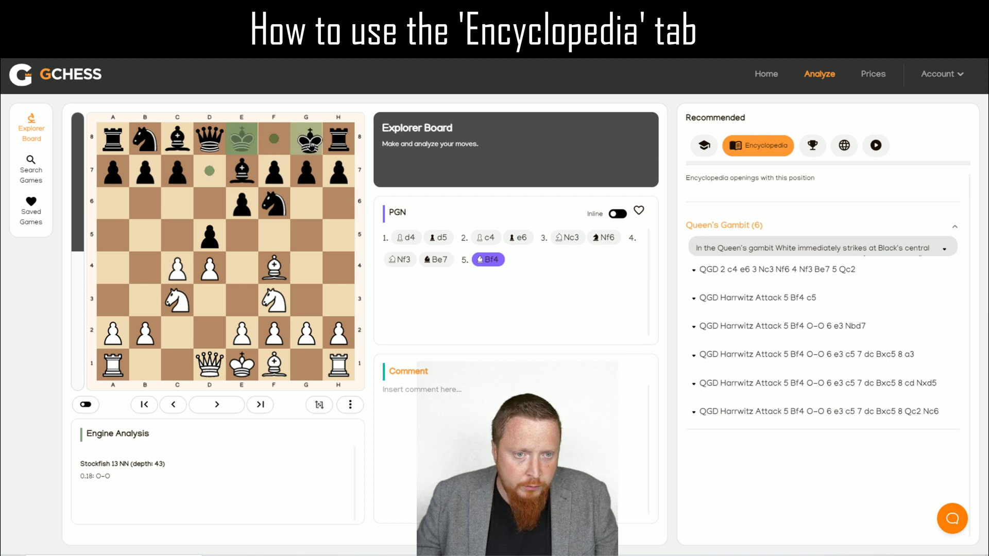
pyautogui.moveTo(246, 330); pyautogui.dragTo(242, 301)
pyautogui.moveTo(146, 138); pyautogui.dragTo(215, 174)
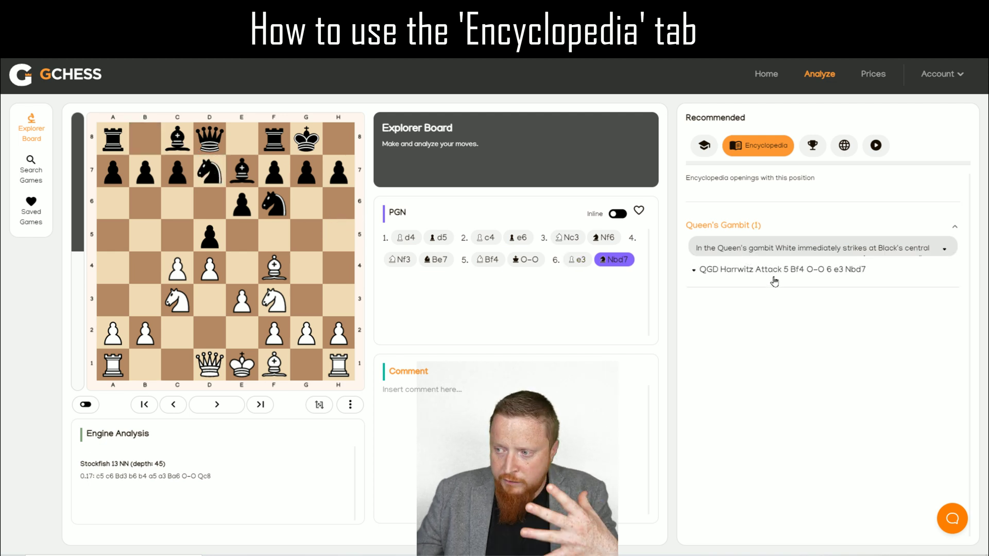
# Step: Load the Harrwitz Attack grandmaster-analysis PGN, jump to 7.c5, then back to 5...O-O
pyautogui.click(757, 271)
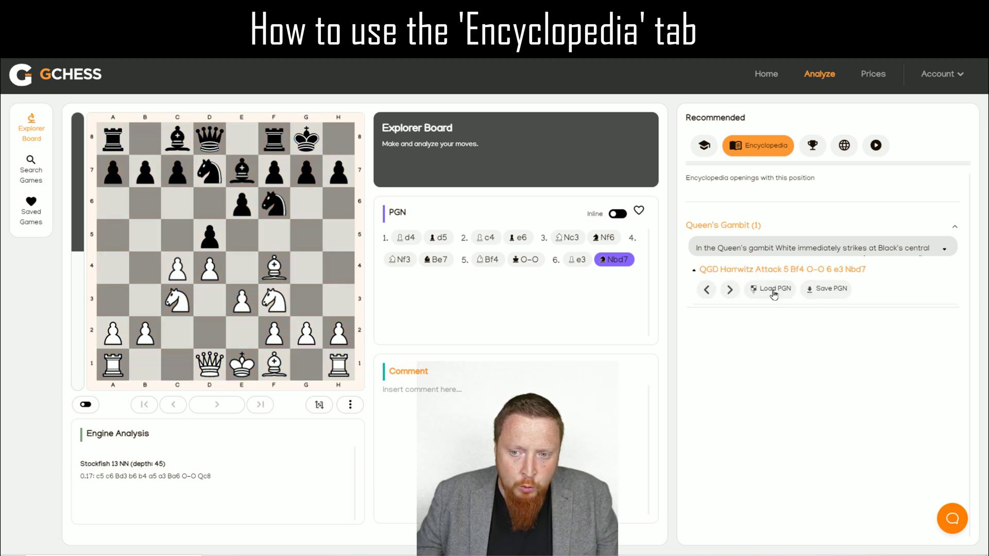
pyautogui.click(774, 290)
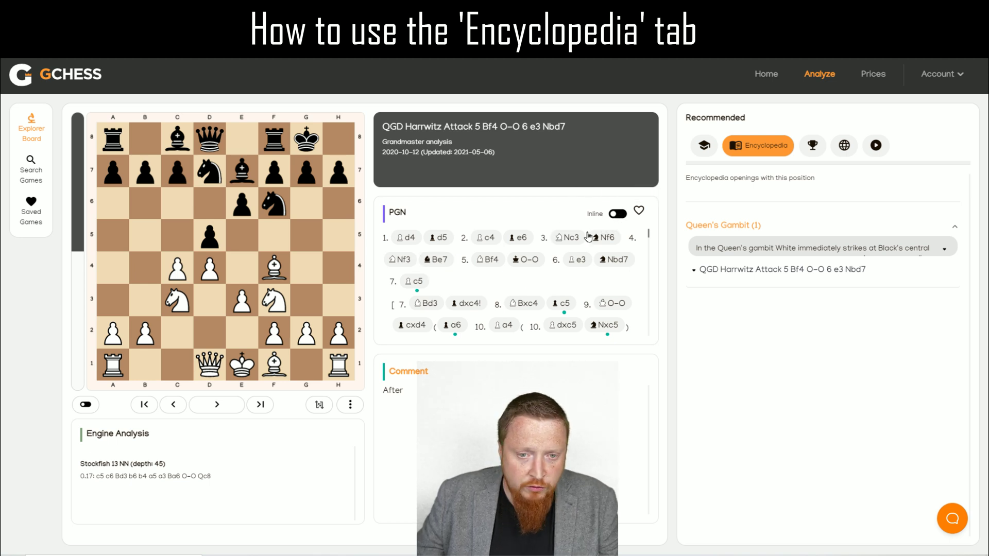
pyautogui.scroll(-2, 648, 237)
pyautogui.scroll(2, 648, 237)
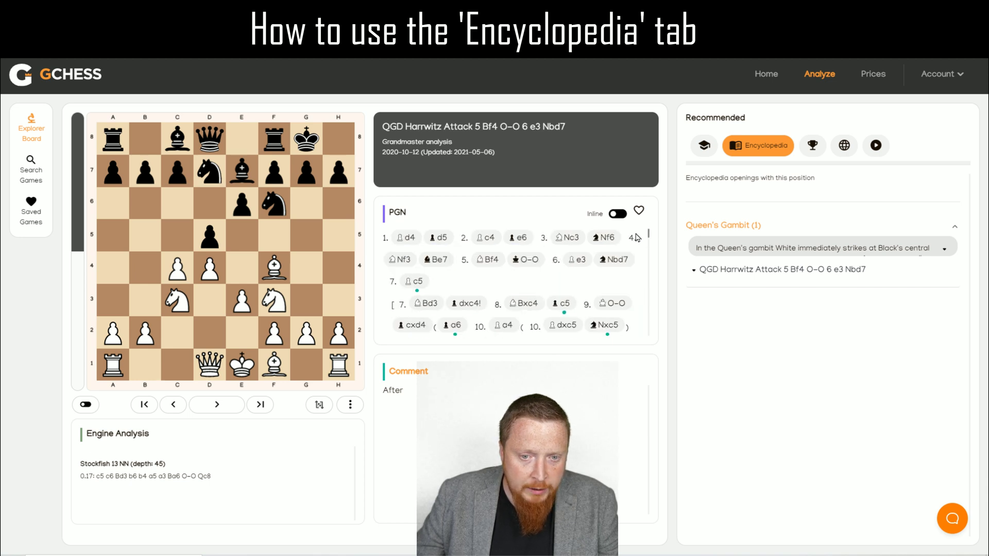
pyautogui.click(415, 287)
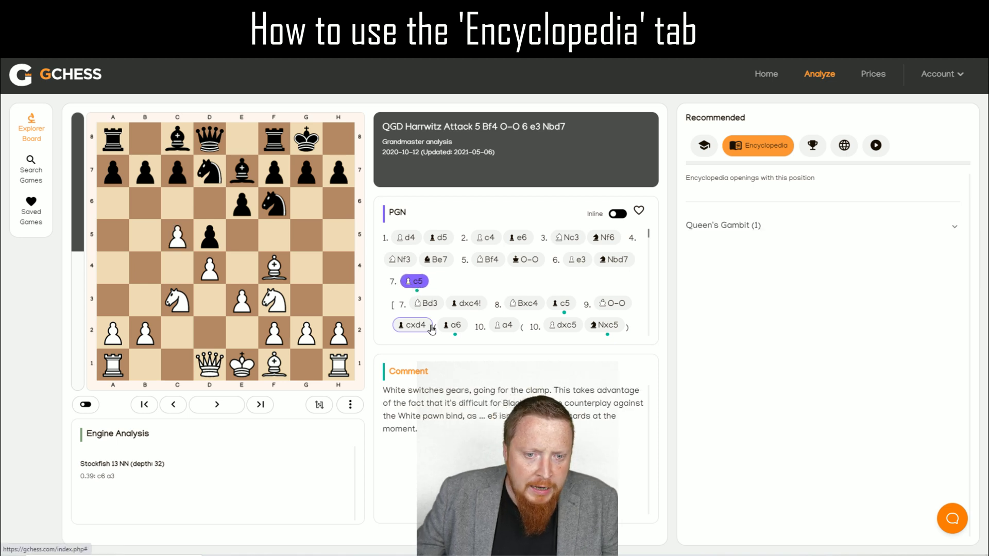
pyautogui.click(526, 259)
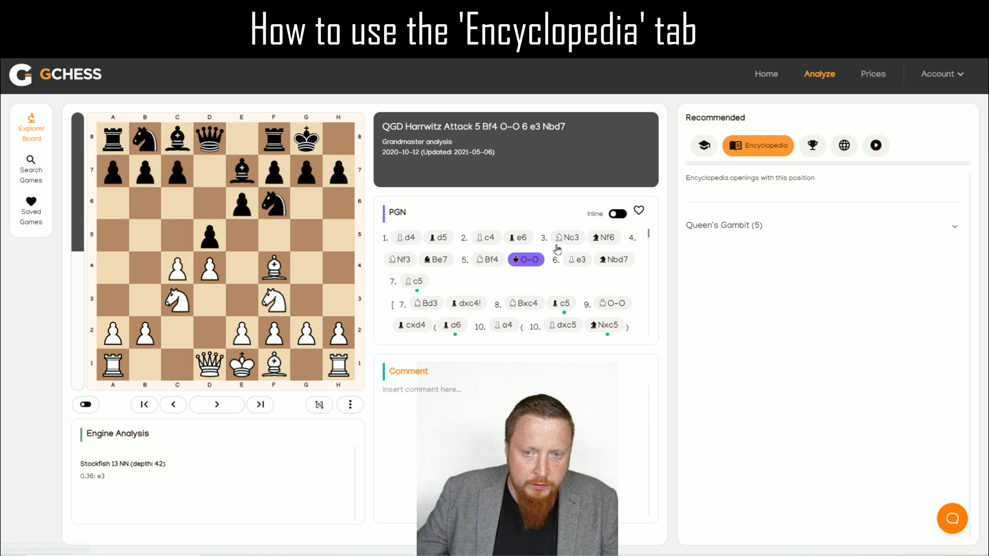
# Step: Step through the continuation lines back to 6.e3 and switch the PGN to inline commentary
pyautogui.press('Right')
pyautogui.press('Right')
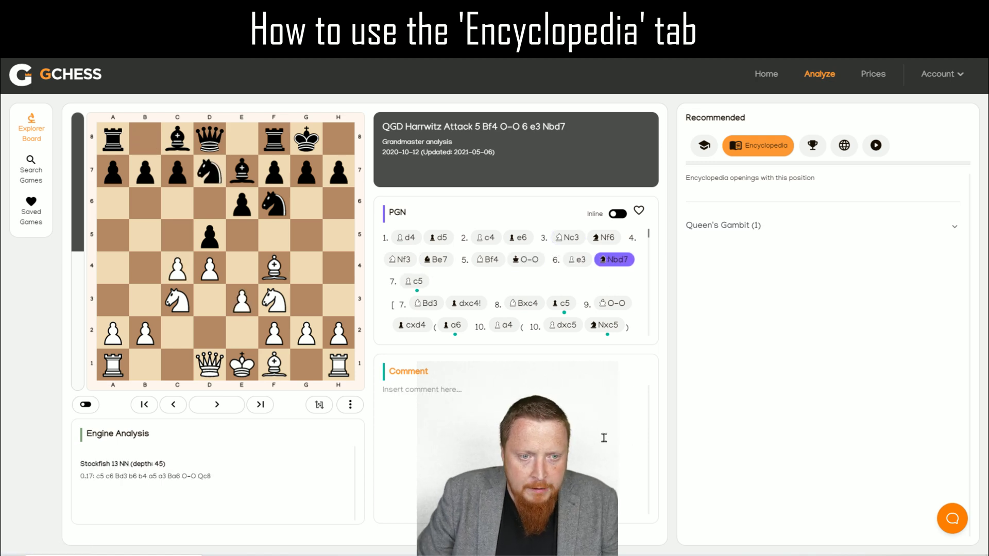
pyautogui.press('Right')
pyautogui.press('Down')
pyautogui.press('Down')
pyautogui.press('Down')
pyautogui.press('Down')
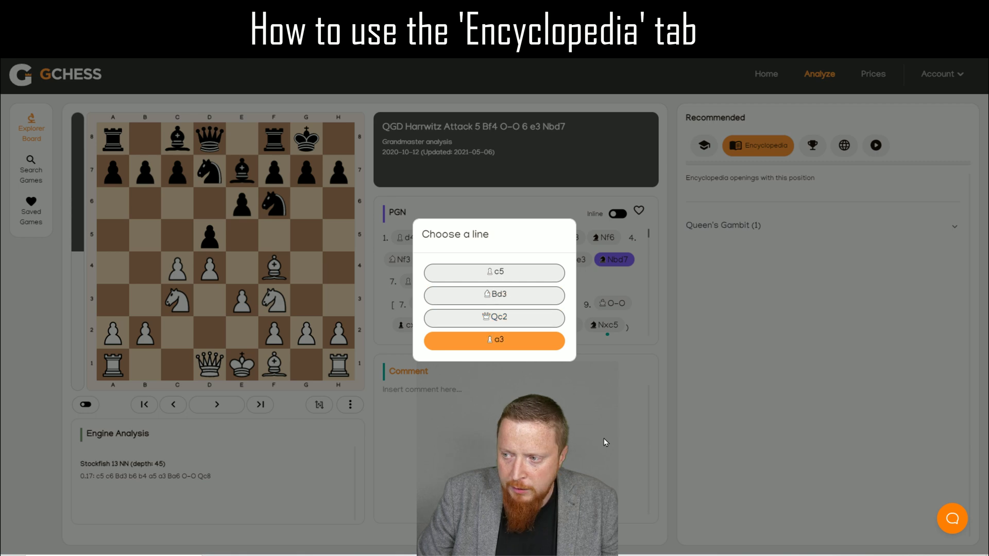
pyautogui.press('Up')
pyautogui.press('Up')
pyautogui.press('Up')
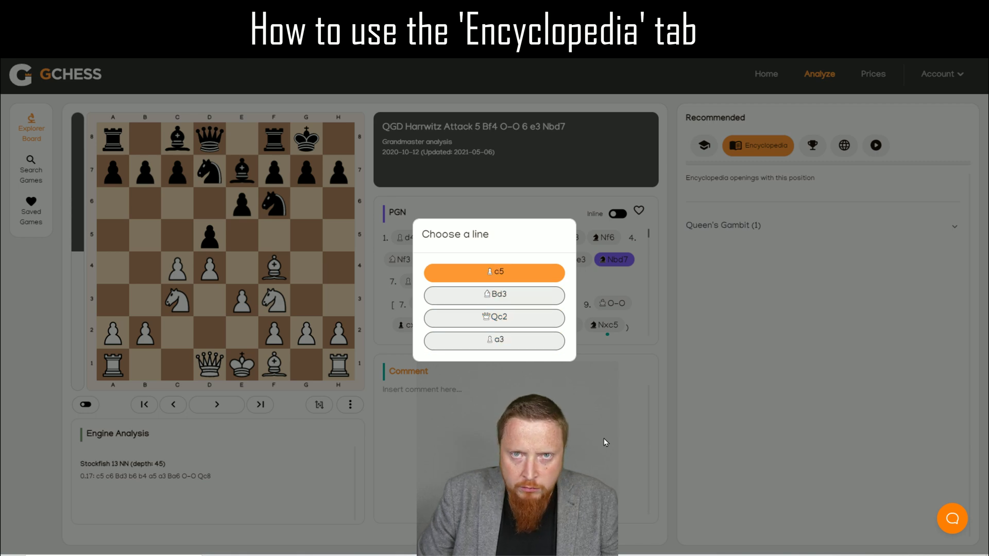
pyautogui.press('Left')
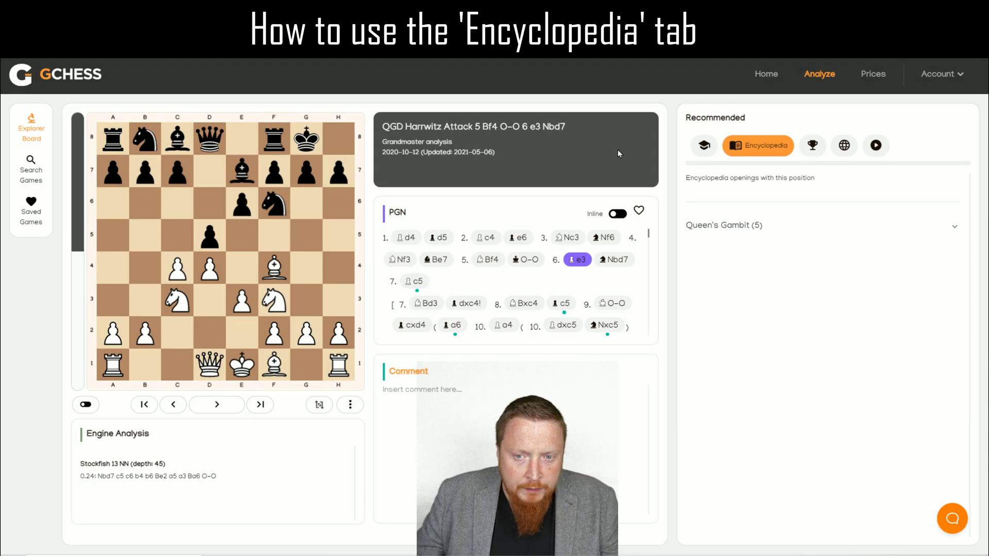
pyautogui.click(617, 214)
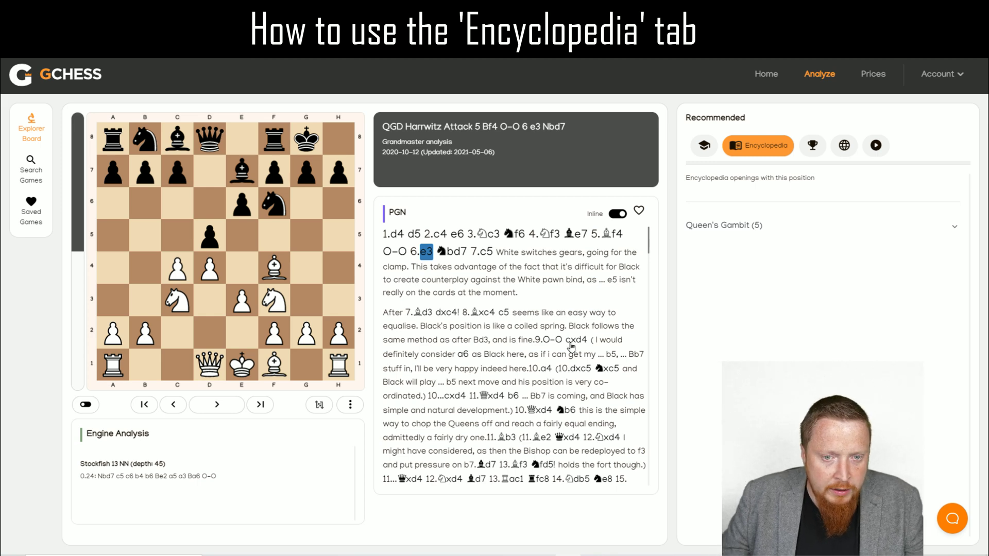
# Step: Jump to 6...Nbd7, dismiss the line choice, and highlight the 'Grandmaster analysis' subtitle
pyautogui.click(458, 255)
pyautogui.press('Right')
pyautogui.press('Down')
pyautogui.press('Down')
pyautogui.press('Down')
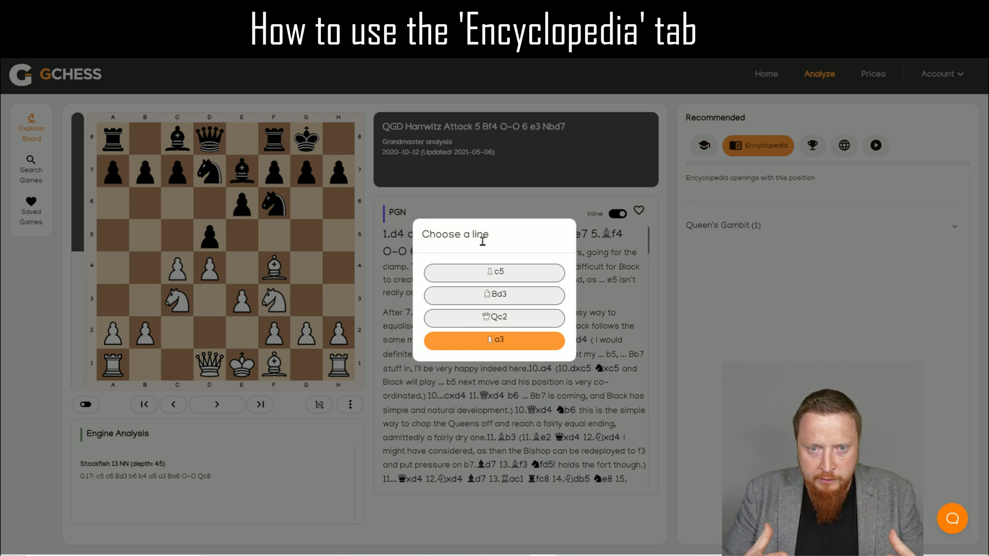
pyautogui.click(458, 196)
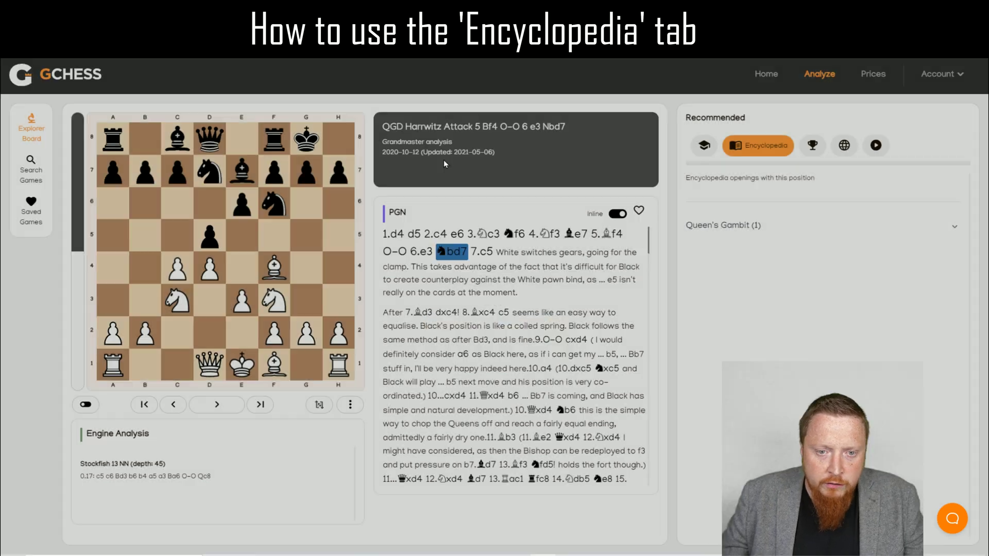
pyautogui.moveTo(456, 145); pyautogui.dragTo(381, 142)
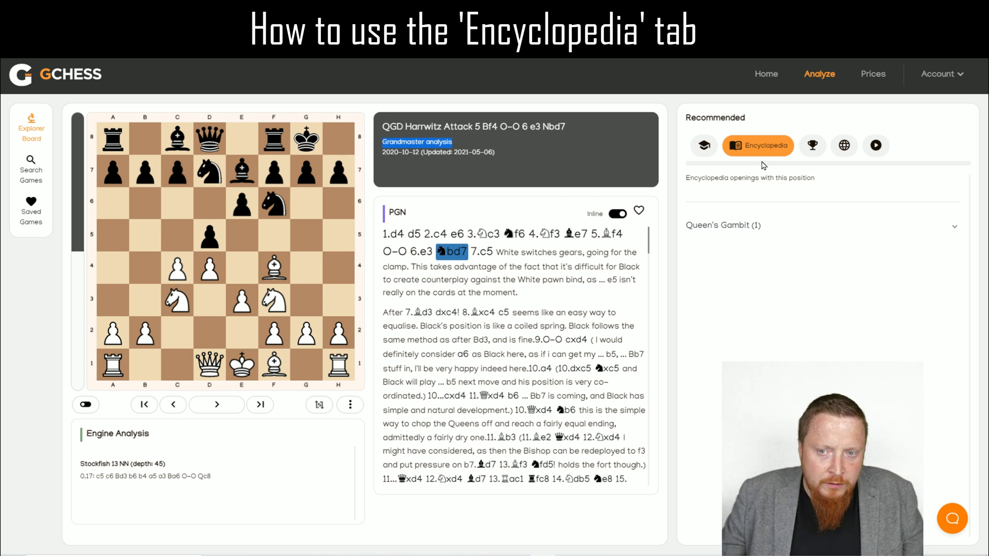
# Step: Reset the board and expand the Bishop's Opening (1) entry to read its description and ratings
pyautogui.click(351, 404)
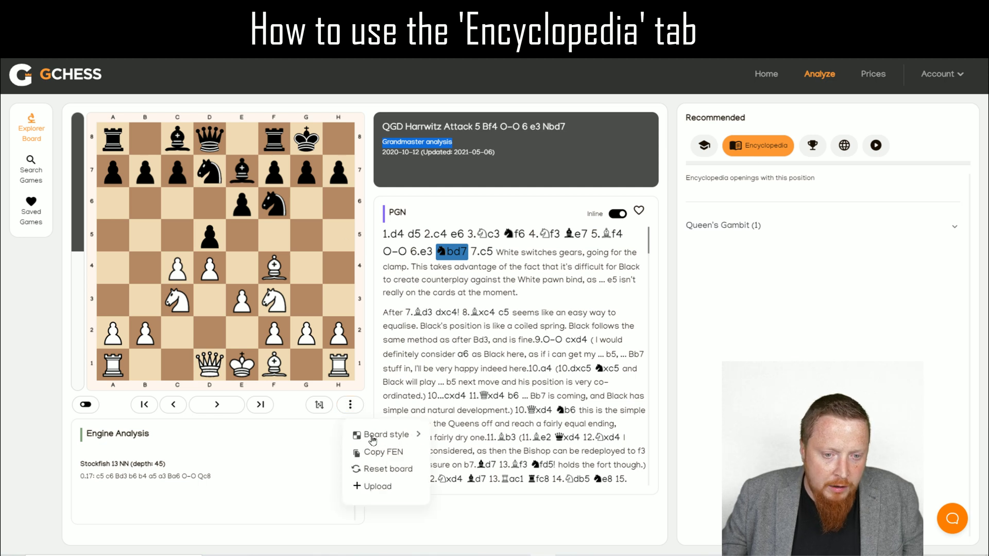
pyautogui.click(379, 469)
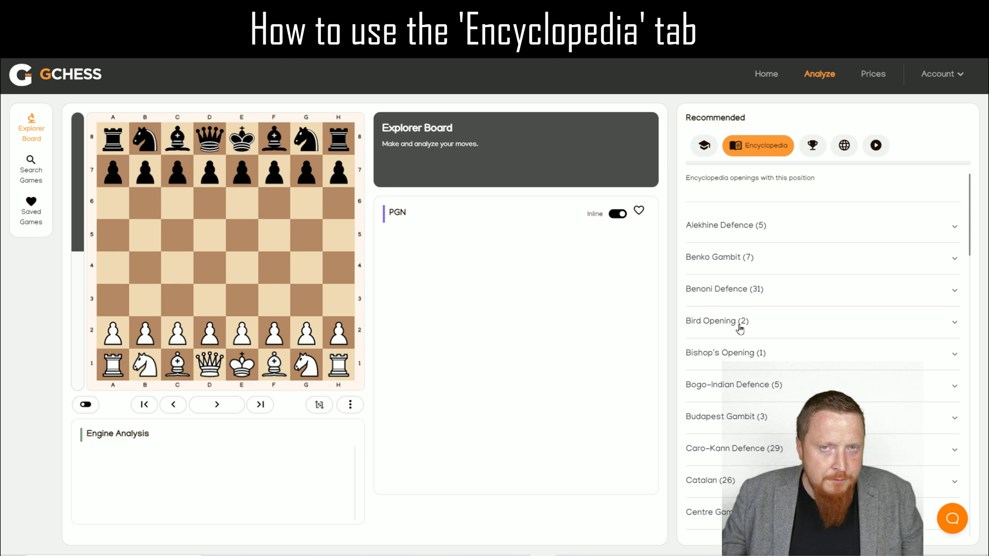
pyautogui.click(741, 351)
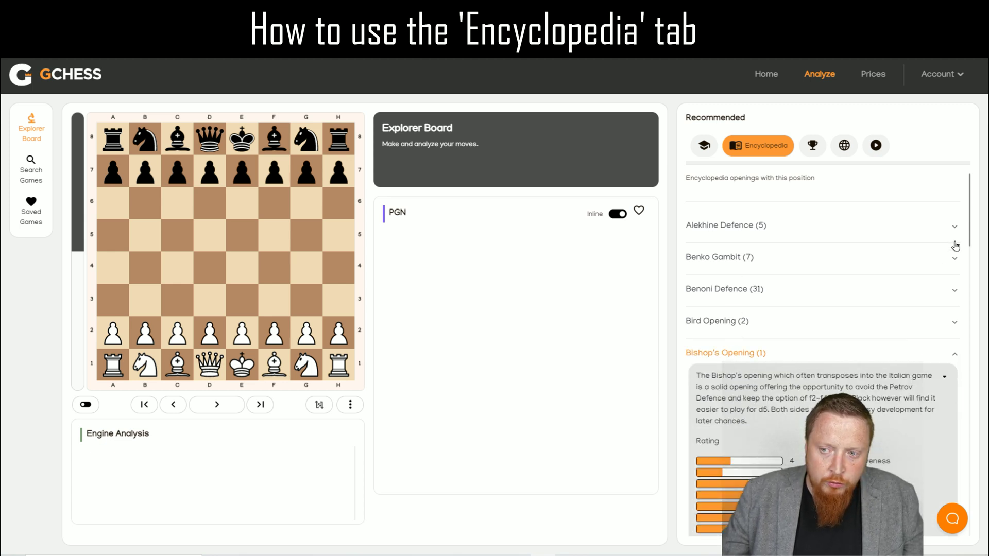
pyautogui.scroll(-2, 970, 236)
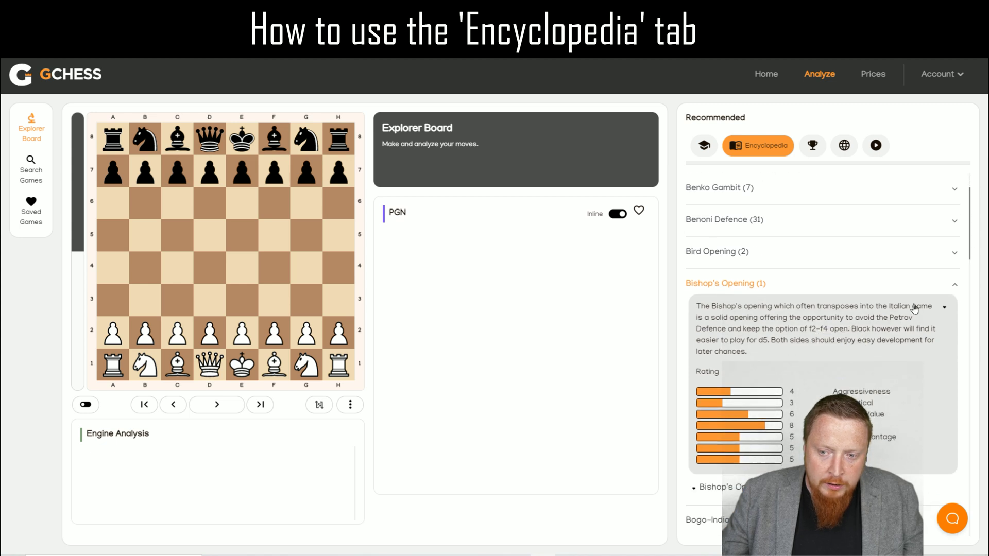